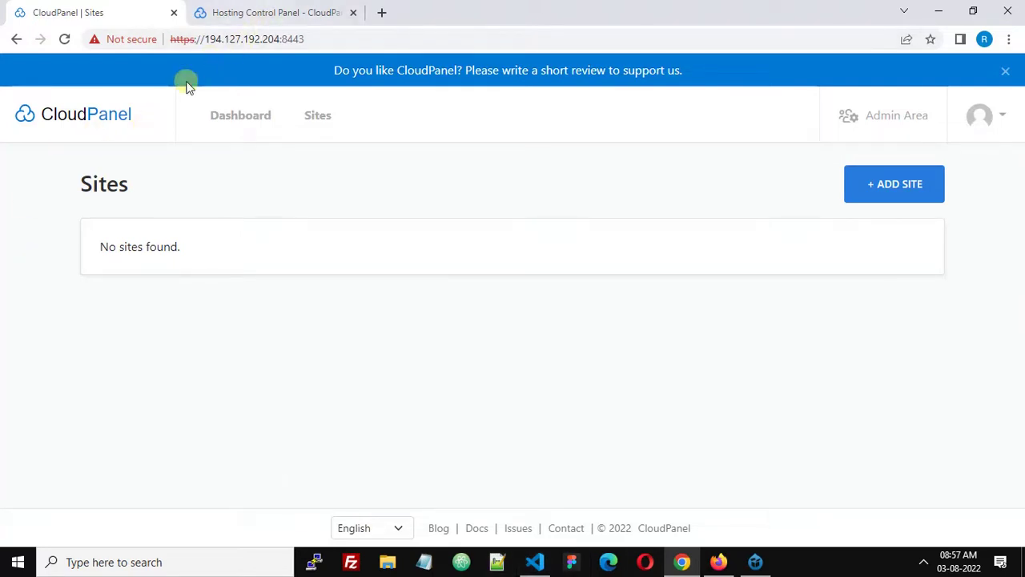
Step: View the cloudpanel.io website, return to the server's CloudPanel instance and open its Admin Area
click(278, 12)
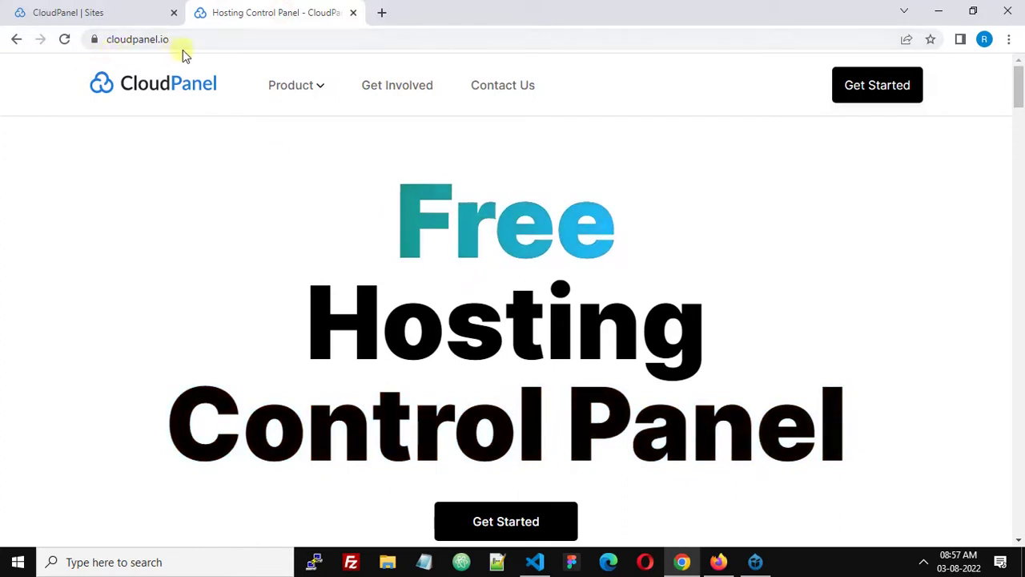
click(91, 13)
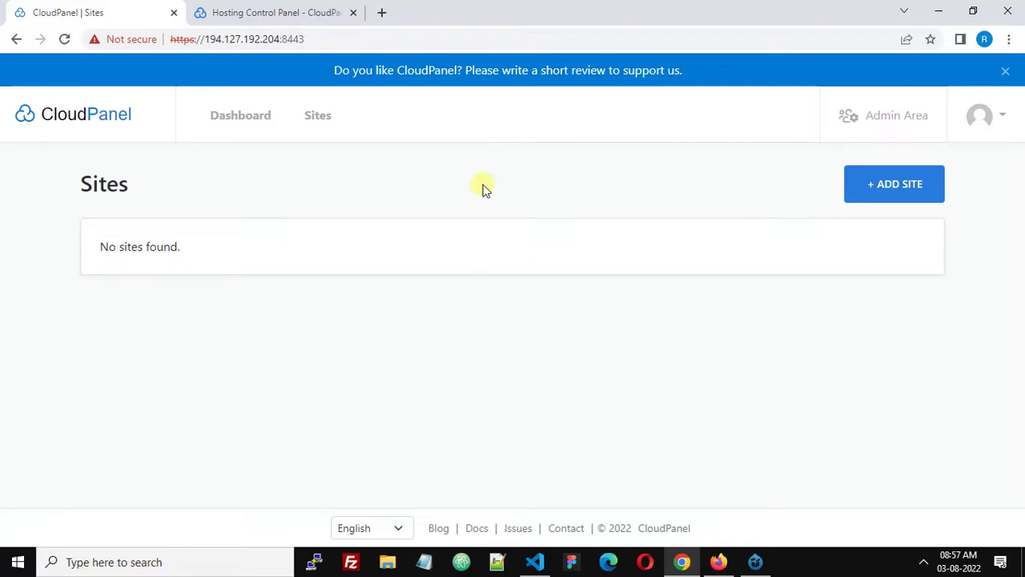
click(888, 126)
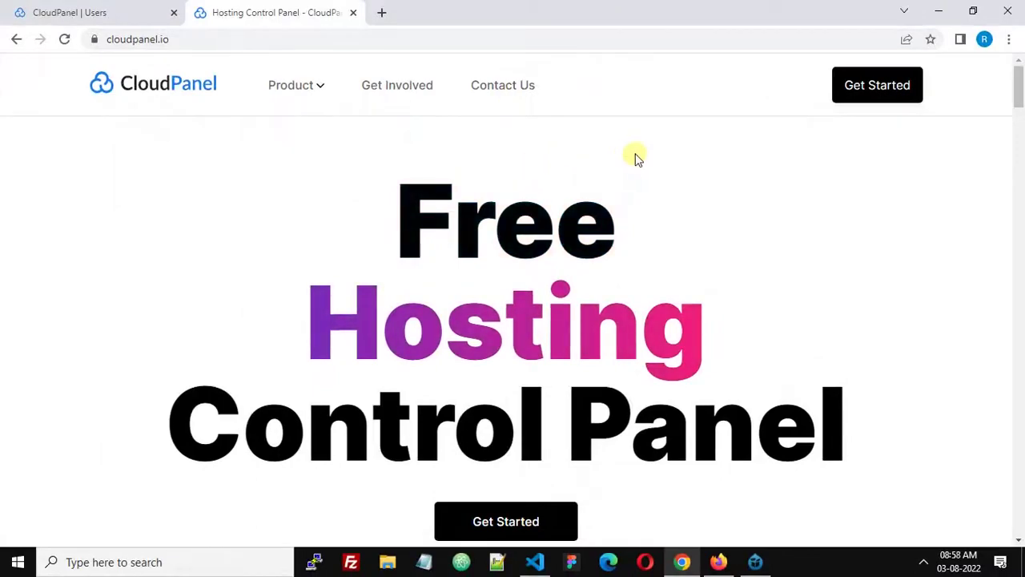
Step: Examine the release list of the cloudpanel-ce GitHub repository for the latest version, and return to the CloudPanel admin page
drag(1016, 91, 991, 522)
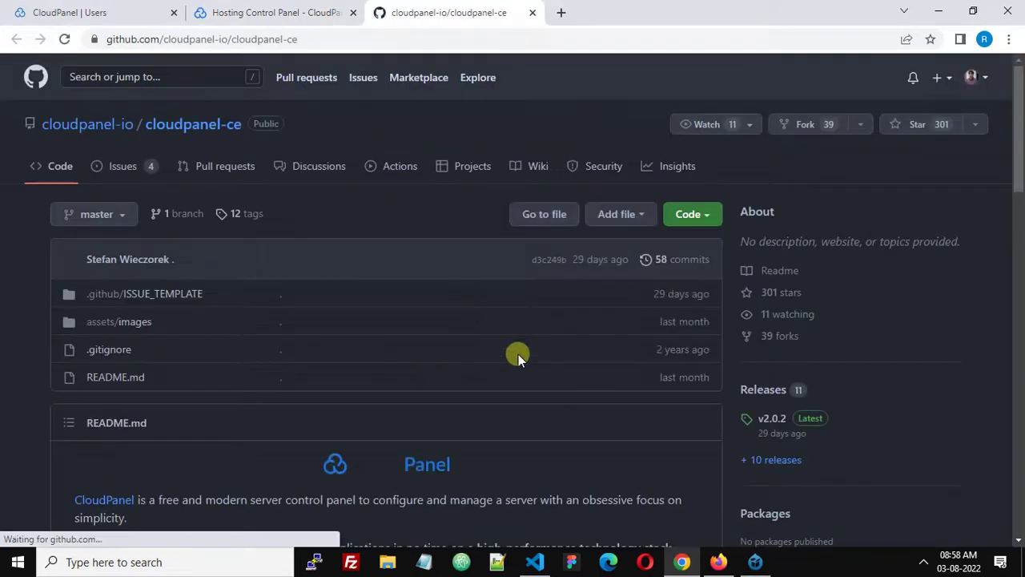
scroll(518, 354, down, 2)
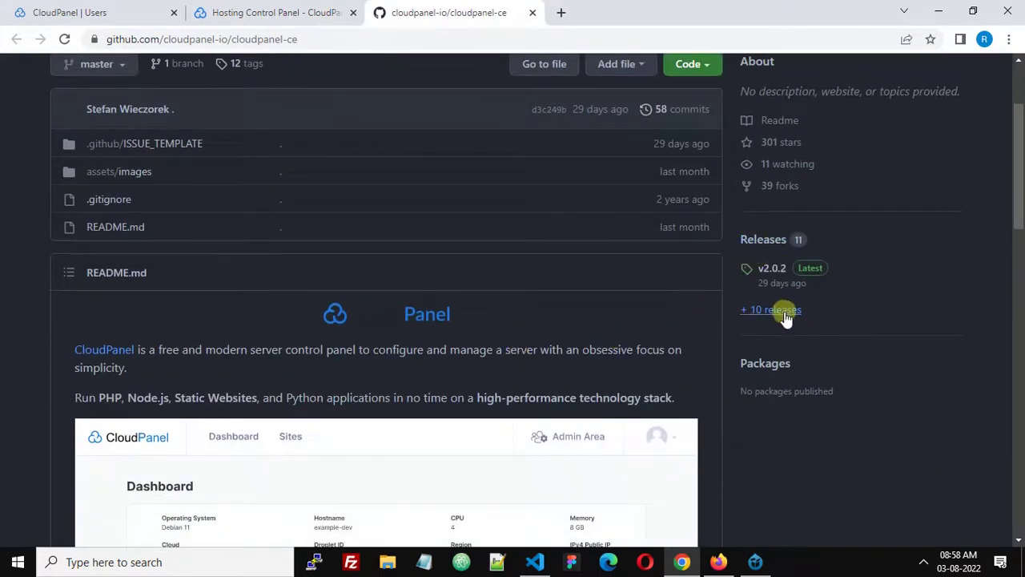
click(784, 312)
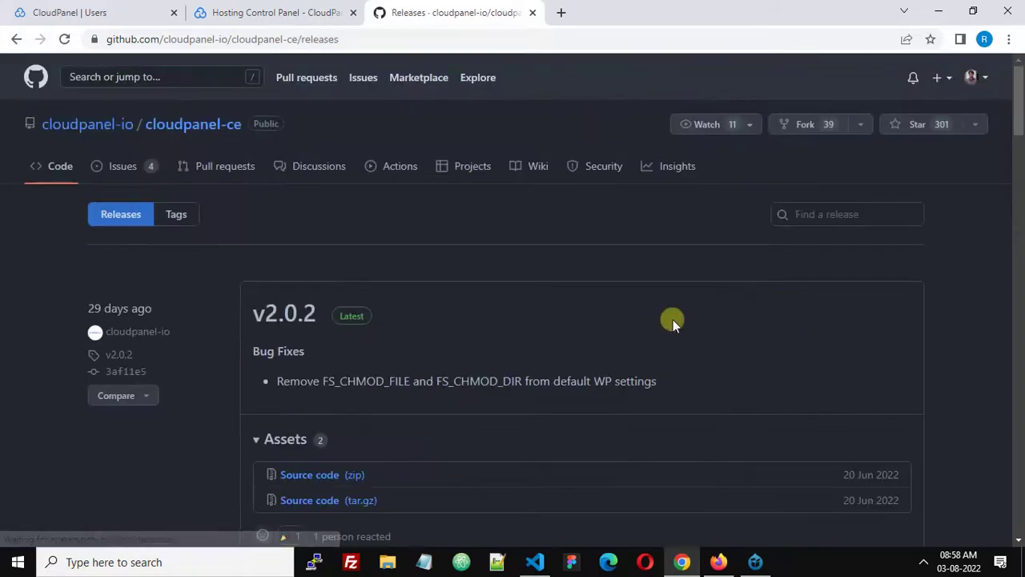
scroll(583, 322, down, 1)
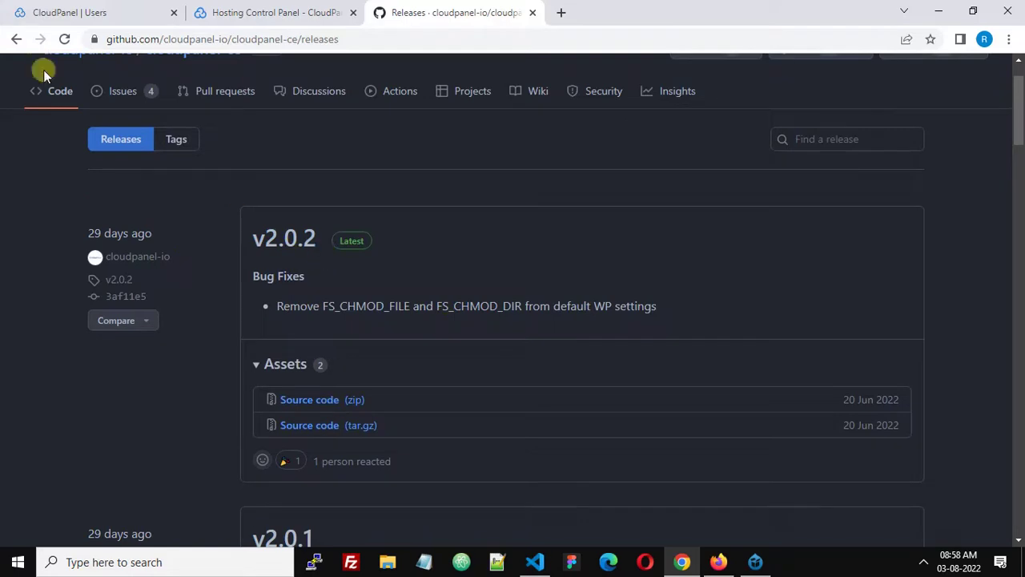
click(93, 12)
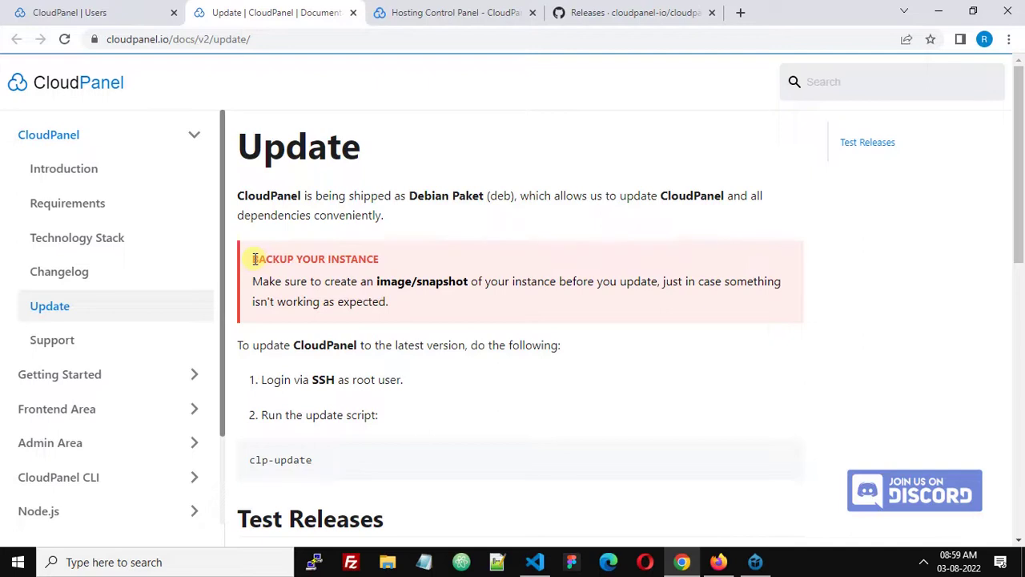
Step: Read the instance backup warning and the update instructions in the CloudPanel documentation
drag(254, 259, 394, 307)
click(410, 318)
scroll(406, 313, down, 1)
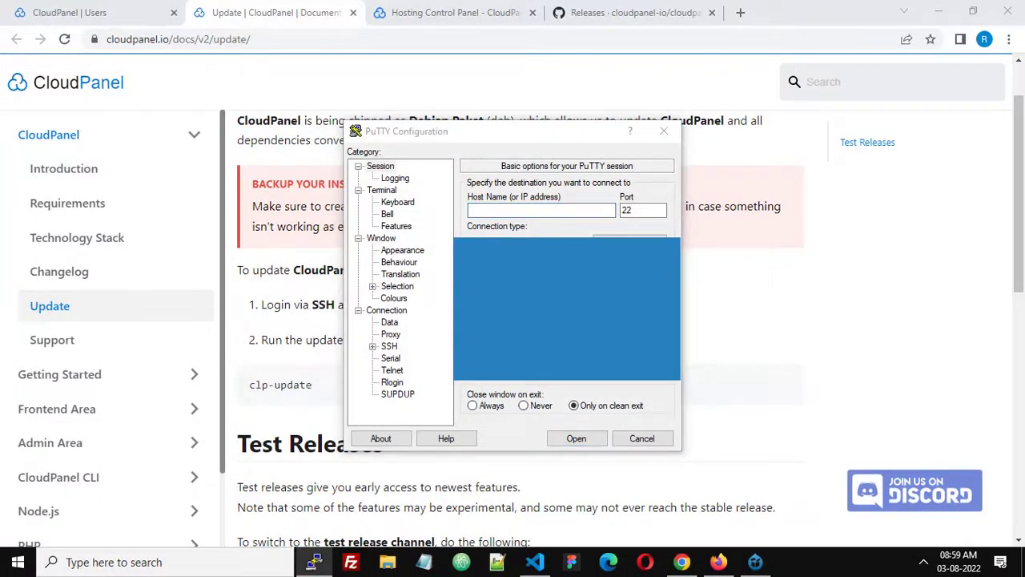
Step: Open a PuTTY session to host 194.127.192.204 on port 22
click(531, 208)
text(194.127.192.204)
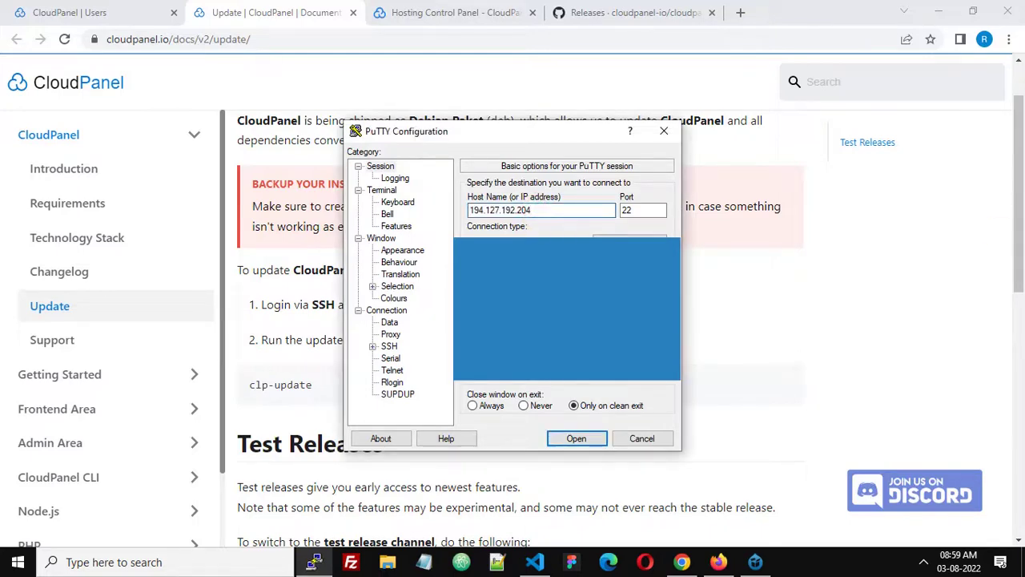
click(591, 439)
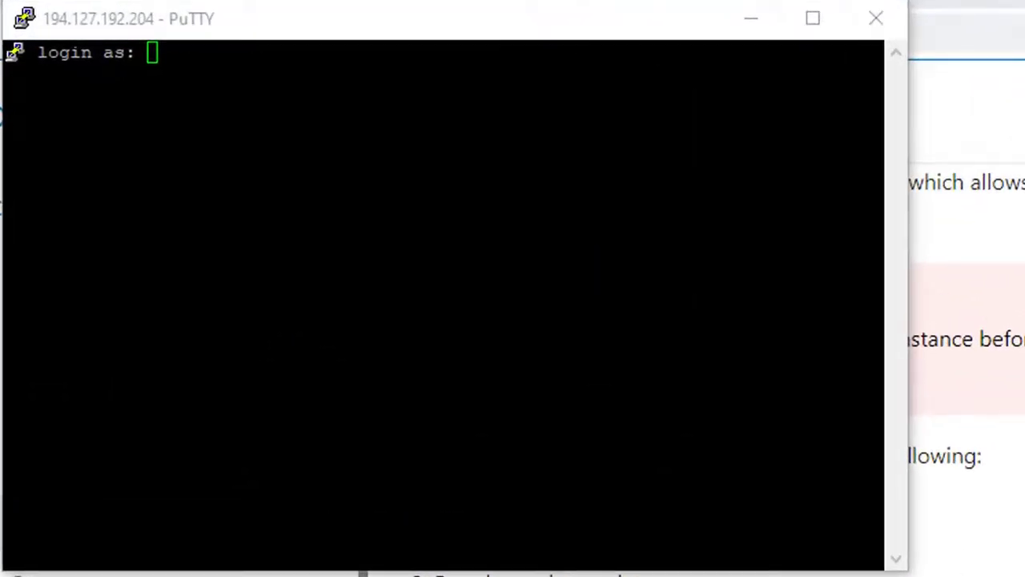
Step: Log in to the server as root with the account password
click(578, 128)
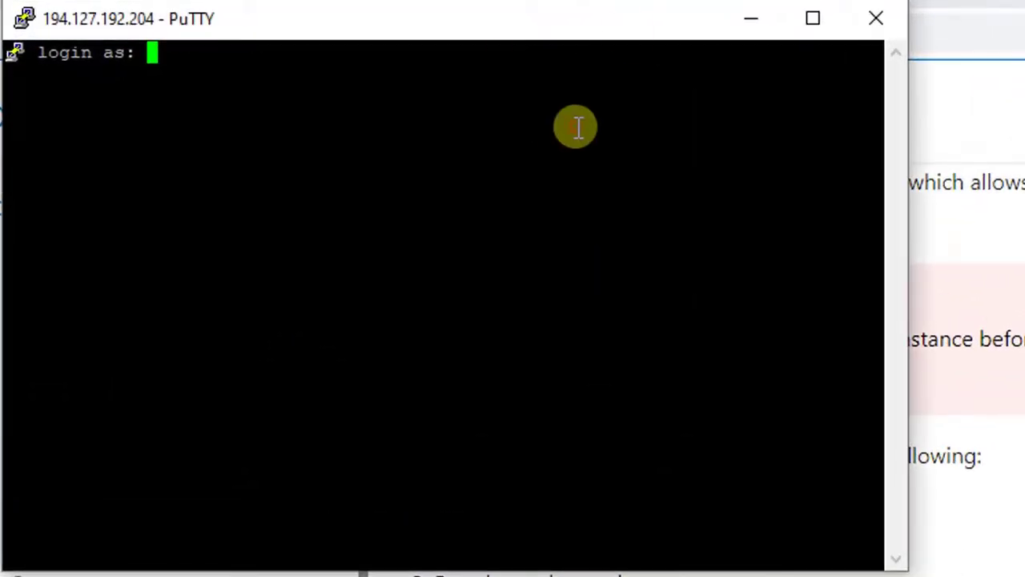
text(root)
key(Return)
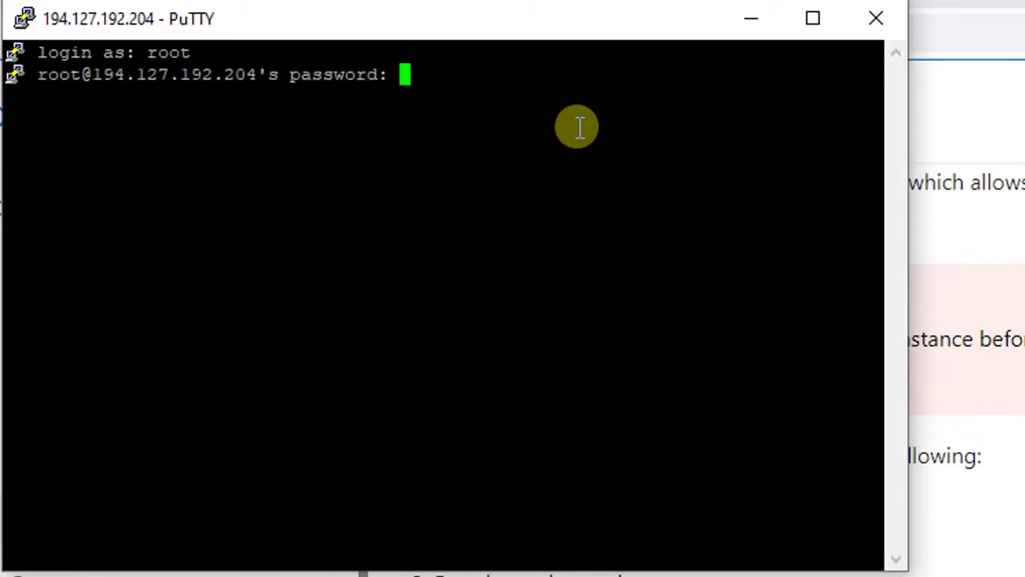
key(Return)
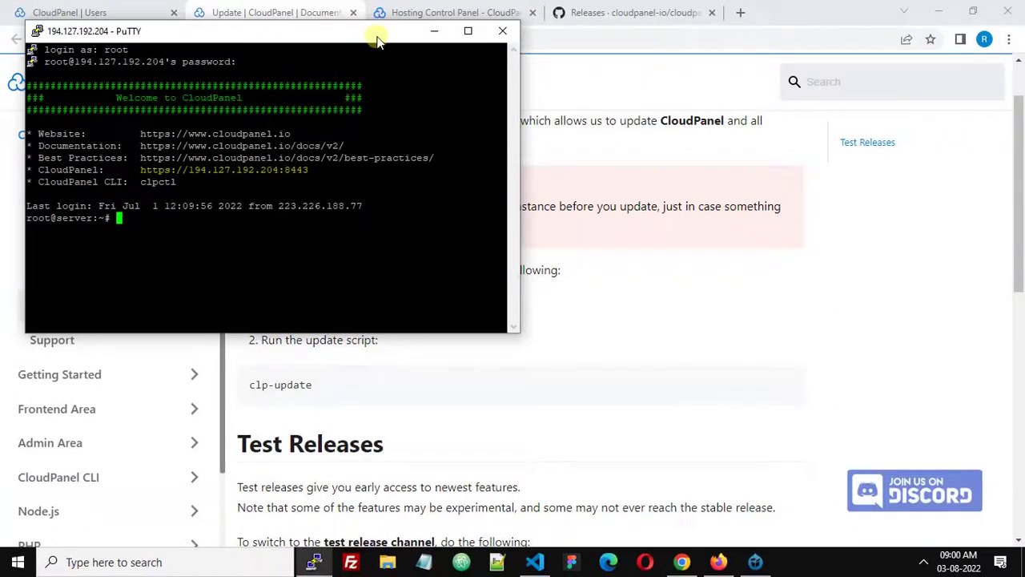
Step: Move the terminal window out of the way and copy the clp-update command from the documentation
drag(391, 36, 682, 76)
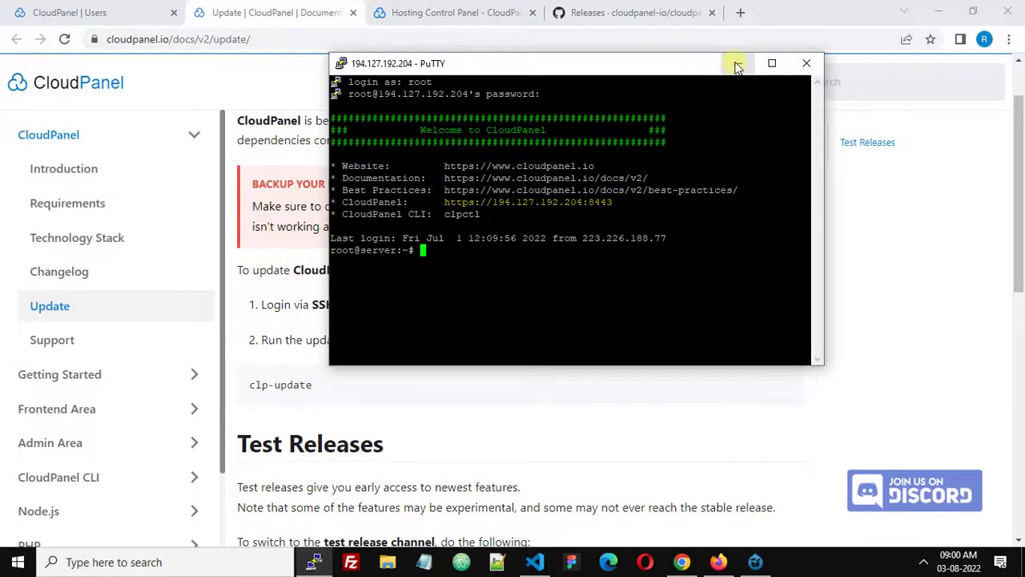
click(729, 69)
mouse_move(284, 368)
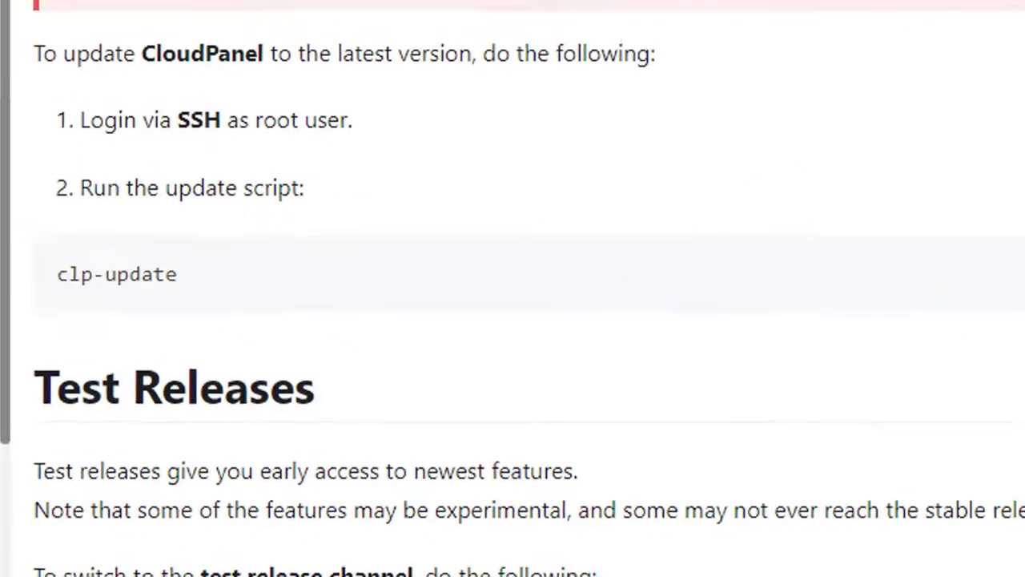
click(1020, 271)
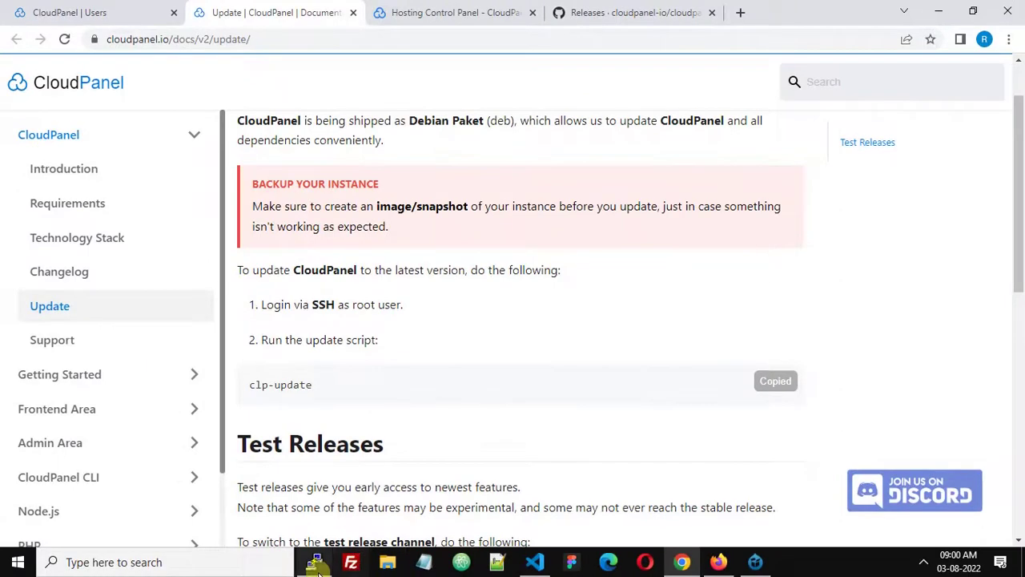
Step: Switch back to PuTTY, maximize the terminal and run the copied clp-update command
click(316, 562)
click(771, 62)
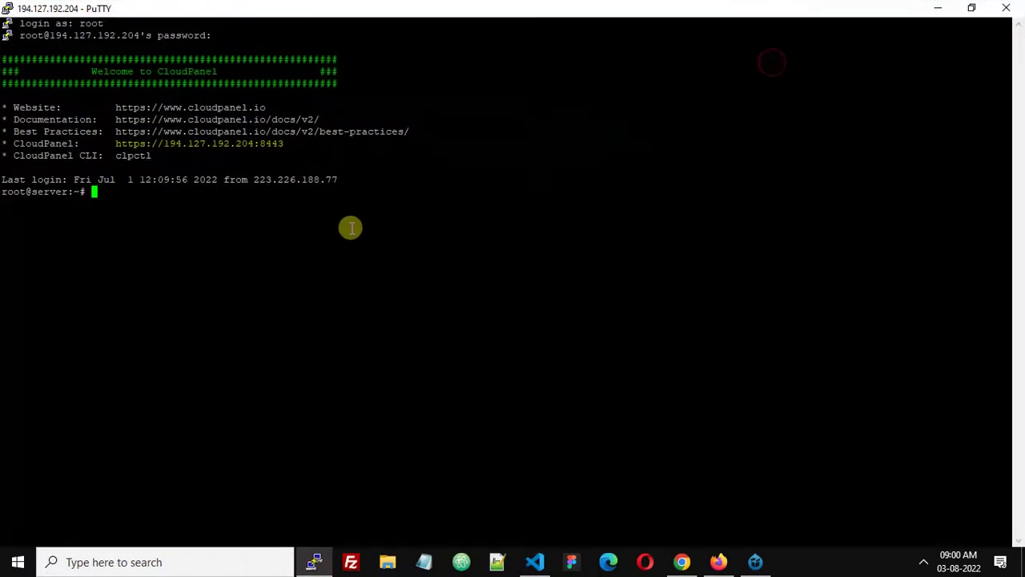
right_click(351, 227)
key(Return)
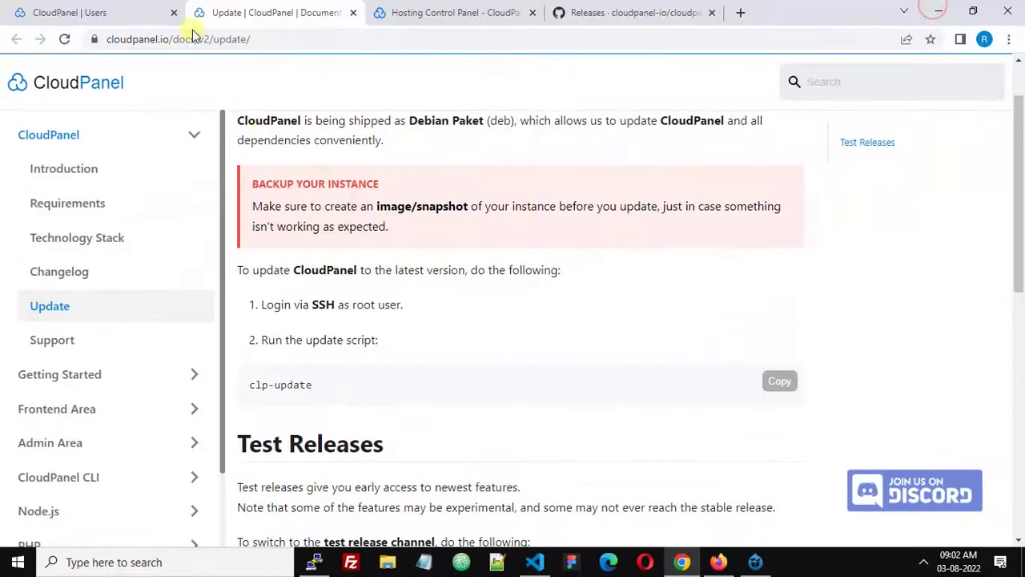
Step: Return to the CloudPanel admin Users page in the browser, reload it and check the version shown in the footer
click(92, 10)
scroll(315, 179, up, 1)
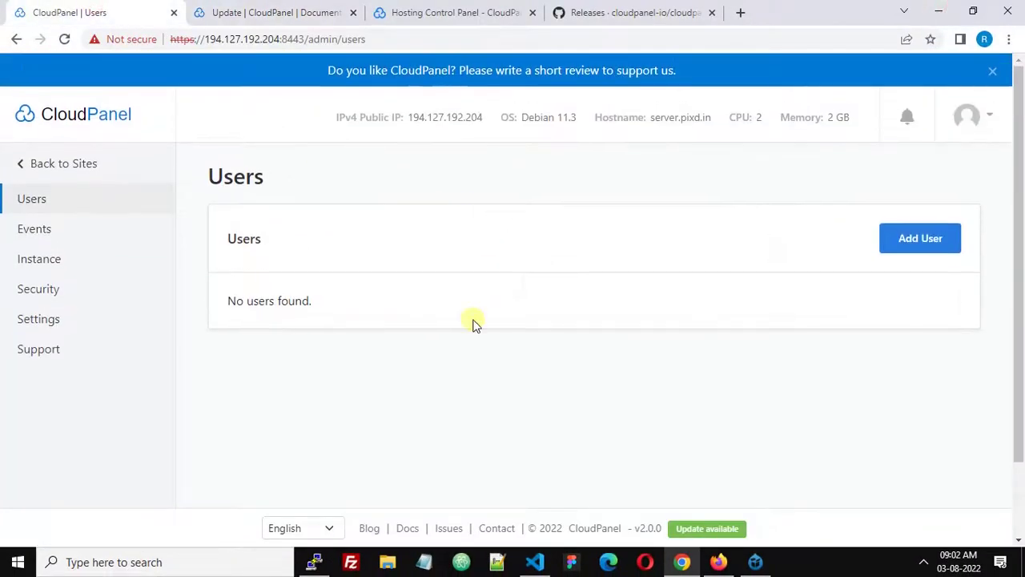
right_click(485, 368)
click(541, 183)
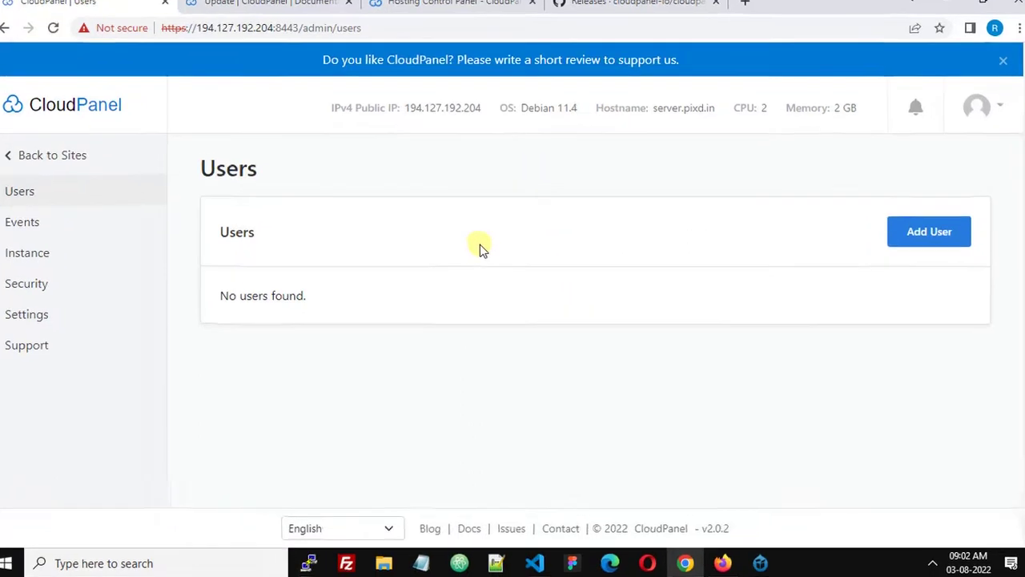
scroll(427, 4, down, 2)
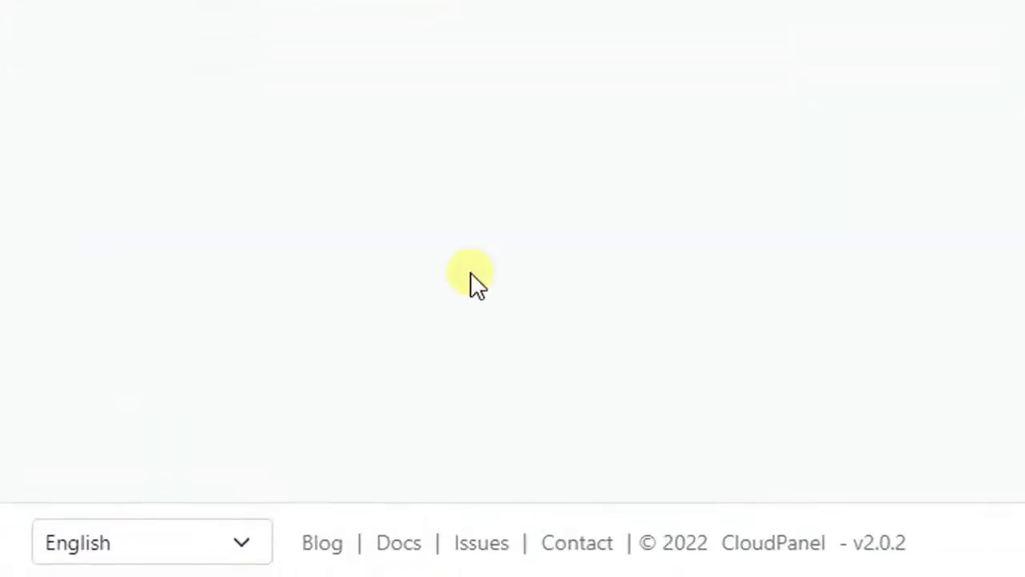